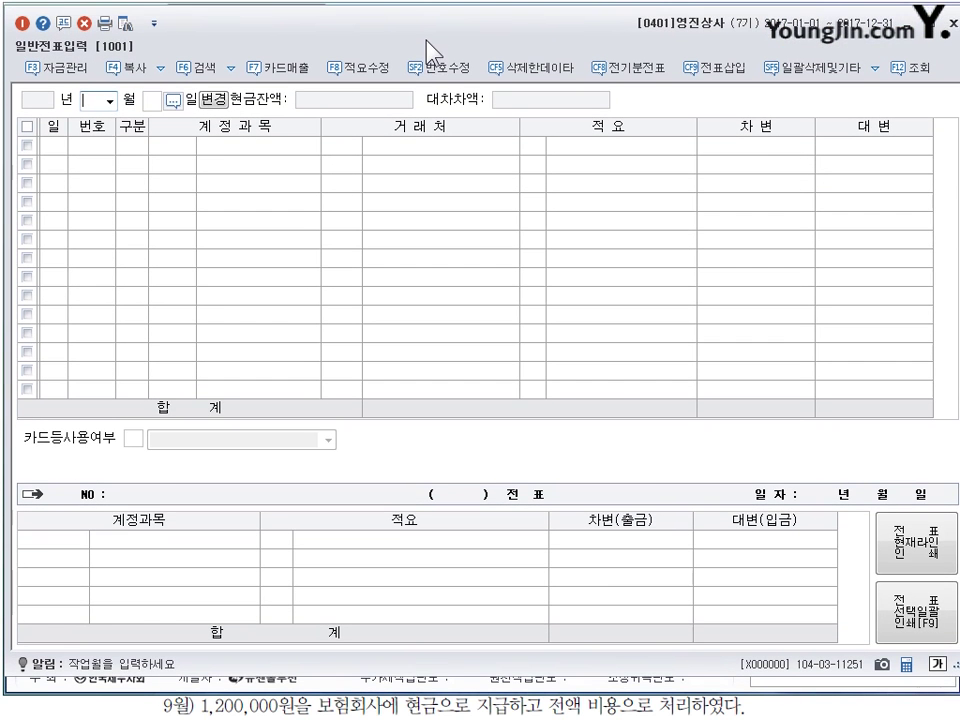
Step: Load the general vouchers dated December 31, 2017
{"action": "type", "text": "12"}
{"action": "key", "text": "Return"}
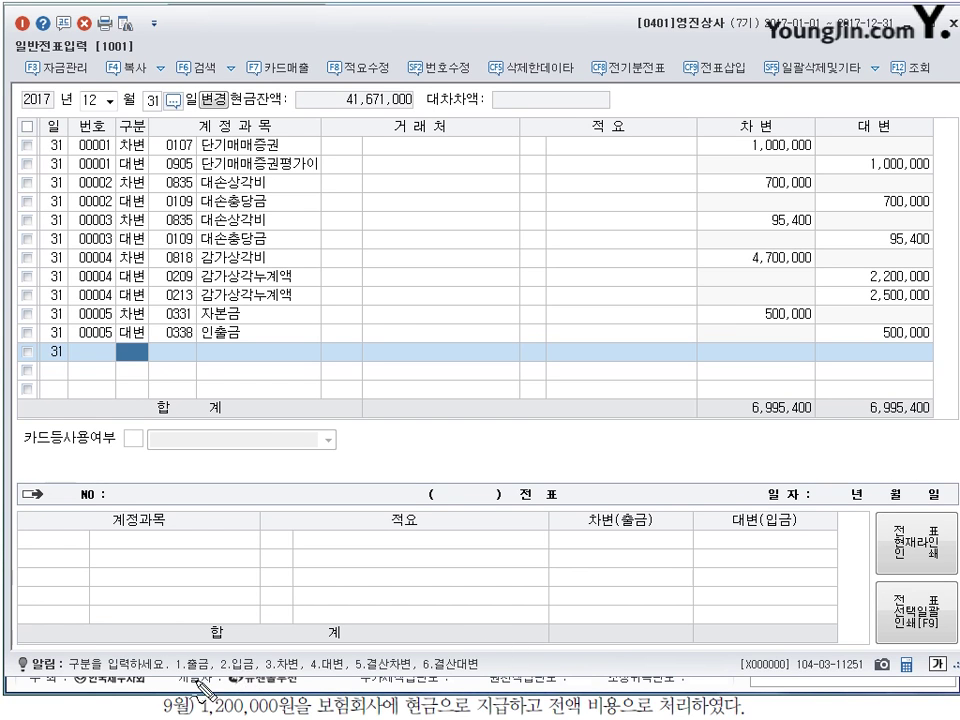
{"action": "mouse_move", "coordinate": [177, 655]}
{"action": "left_mouse_down"}
{"action": "mouse_move", "coordinate": [318, 634]}
{"action": "mouse_move", "coordinate": [341, 662]}
{"action": "mouse_move", "coordinate": [475, 648]}
{"action": "mouse_move", "coordinate": [428, 670]}
{"action": "left_mouse_up"}
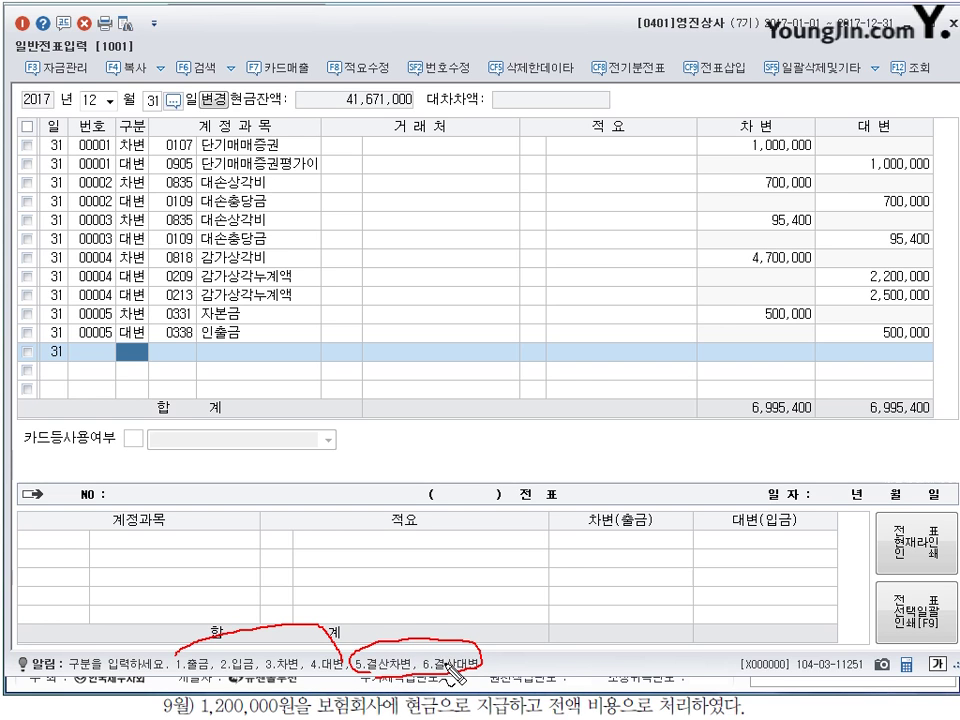
{"action": "left_click_drag", "start_coordinate": [397, 632], "coordinate": [407, 628]}
{"action": "mouse_move", "coordinate": [378, 579]}
{"action": "left_mouse_down"}
{"action": "mouse_move", "coordinate": [387, 596]}
{"action": "mouse_move", "coordinate": [439, 594]}
{"action": "mouse_move", "coordinate": [438, 603]}
{"action": "mouse_move", "coordinate": [456, 583]}
{"action": "mouse_move", "coordinate": [499, 574]}
{"action": "mouse_move", "coordinate": [391, 599]}
{"action": "mouse_move", "coordinate": [415, 603]}
{"action": "mouse_move", "coordinate": [445, 557]}
{"action": "left_mouse_up"}
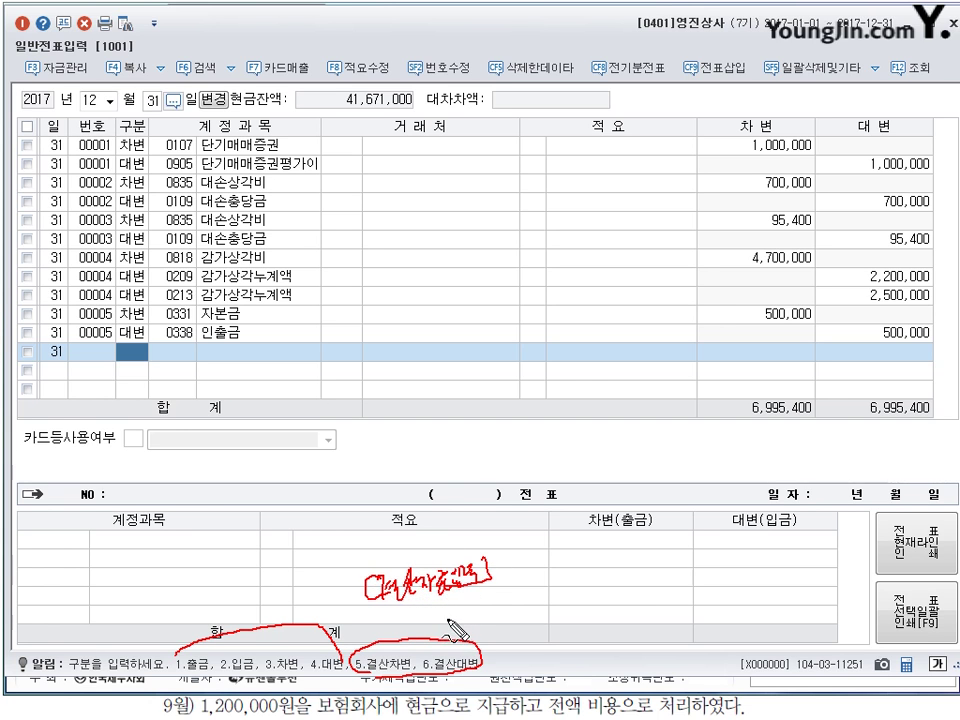
{"action": "left_click_drag", "start_coordinate": [419, 597], "coordinate": [420, 636]}
{"action": "left_click_drag", "start_coordinate": [412, 624], "coordinate": [427, 624]}
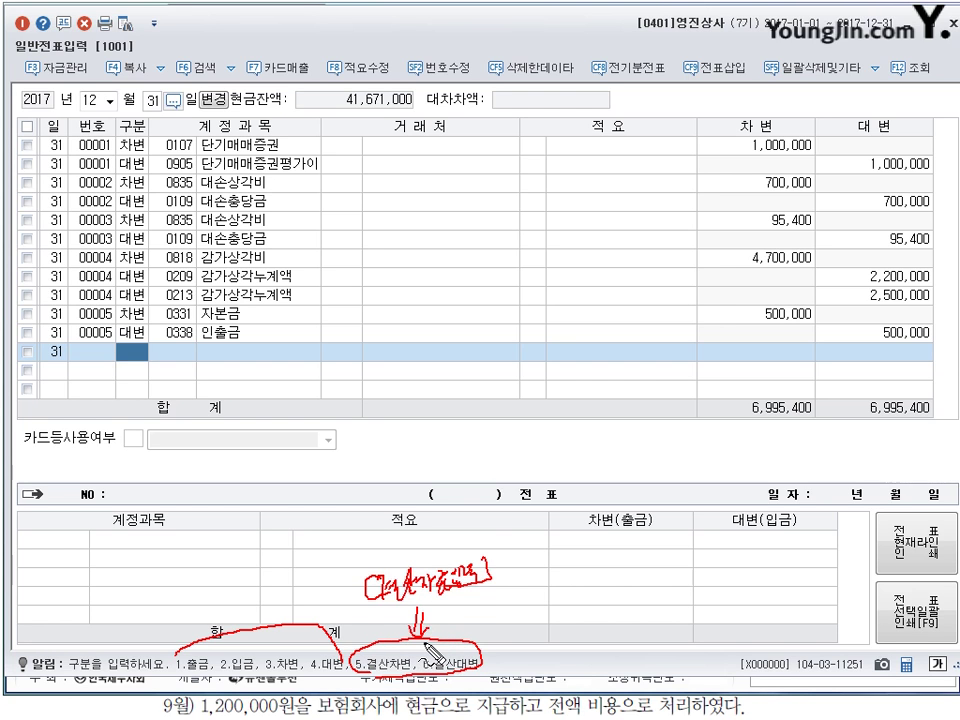
{"action": "key", "text": "Escape"}
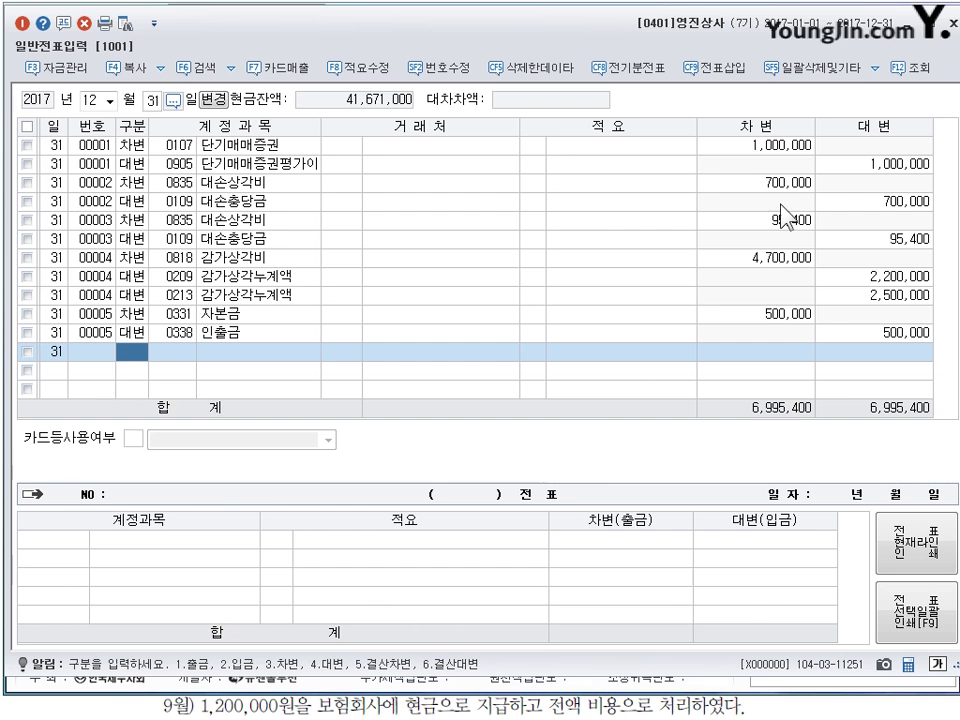
Step: View the December 2017 income statement and return to the general voucher entry for December 31
{"action": "left_click", "coordinate": [945, 15]}
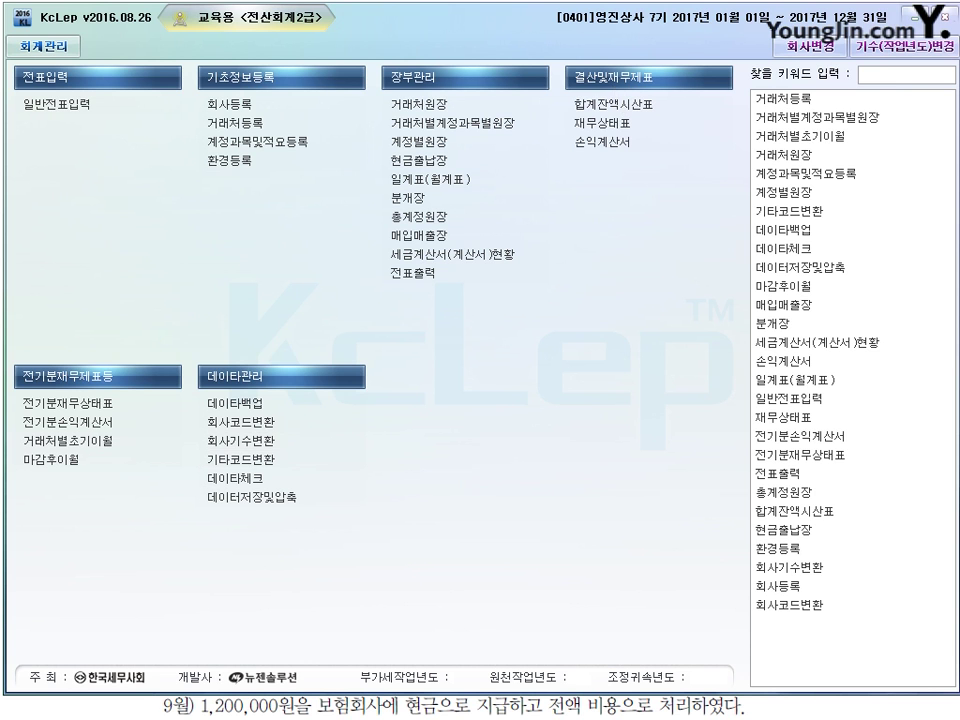
{"action": "left_click", "coordinate": [57, 103]}
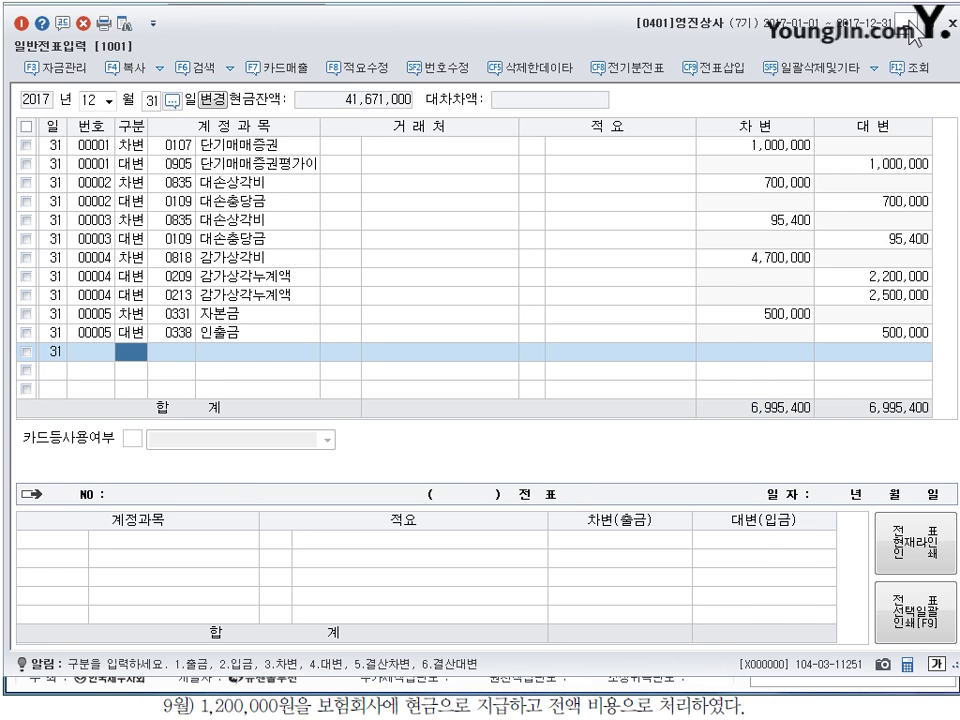
{"action": "key", "text": "Escape"}
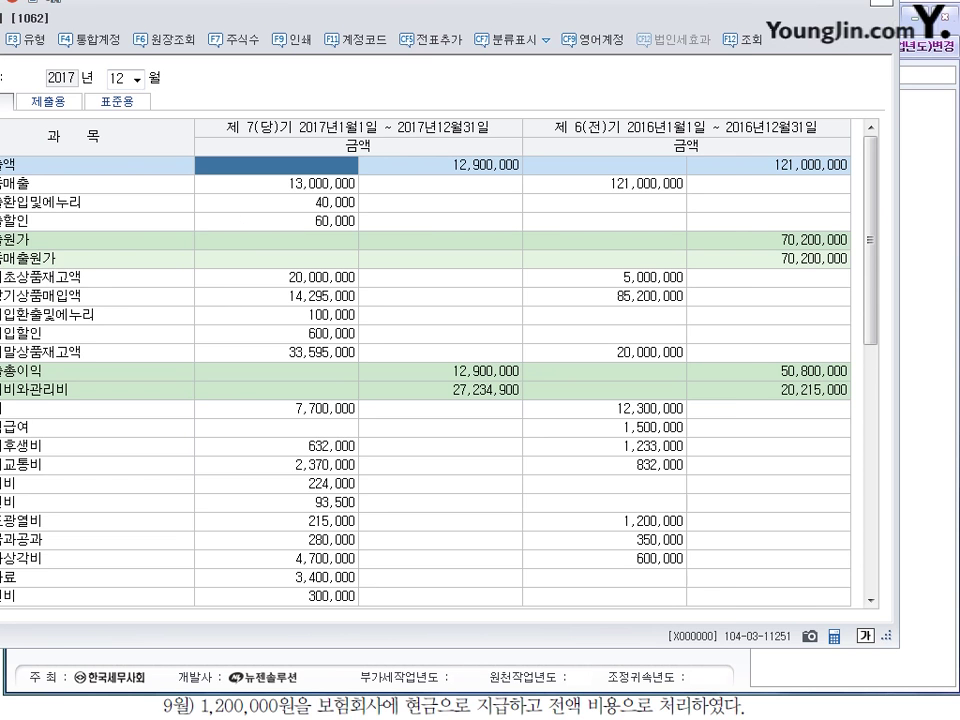
{"action": "left_click", "coordinate": [668, 10]}
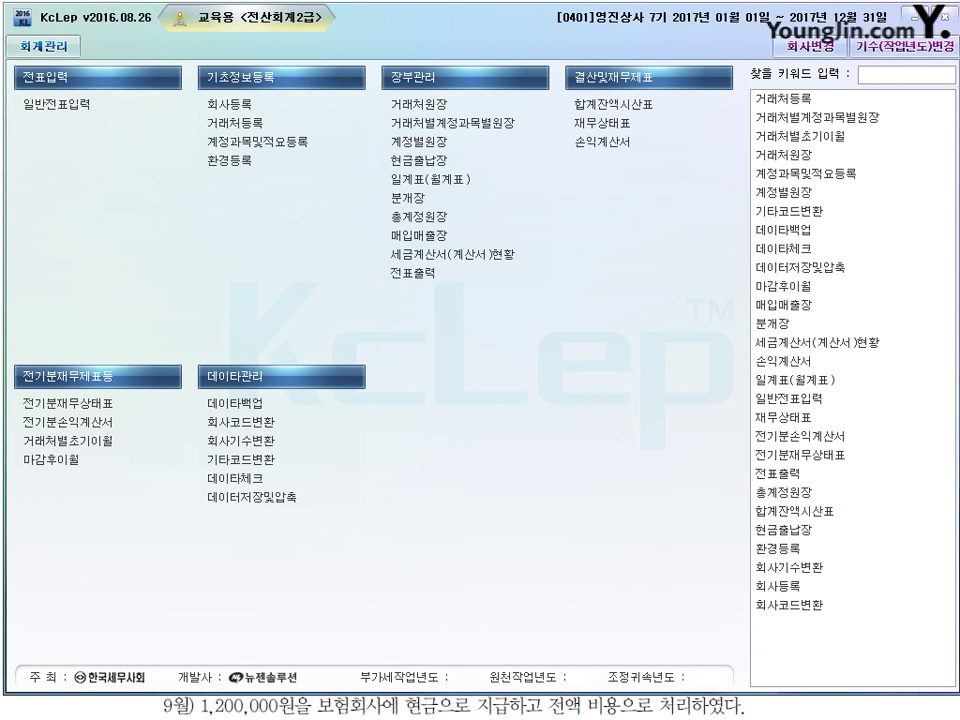
{"action": "left_click", "coordinate": [61, 103]}
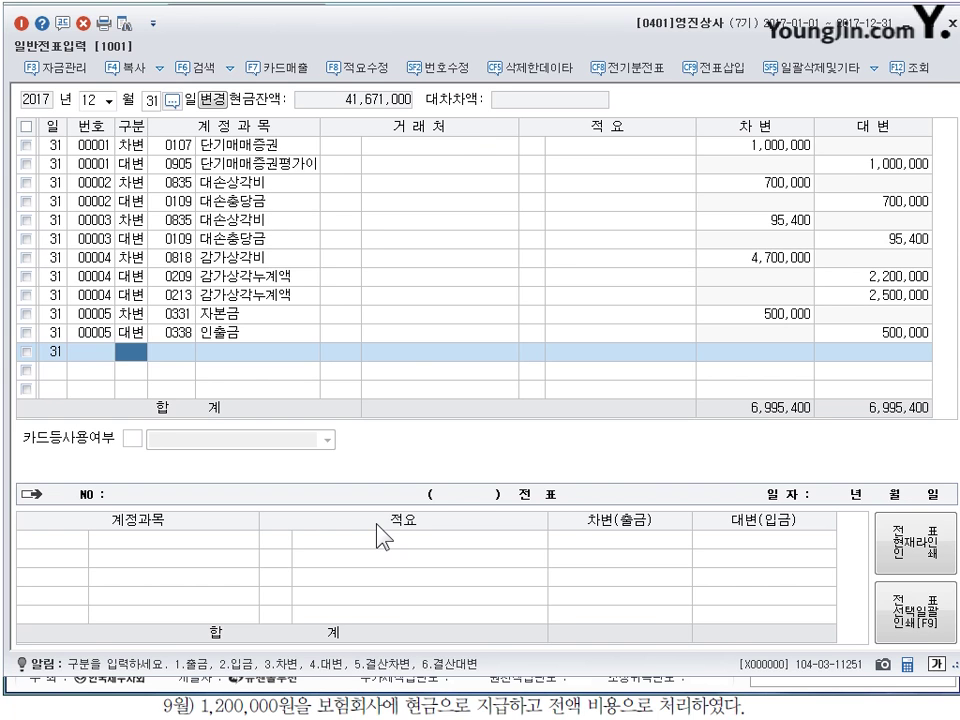
{"action": "left_click_drag", "start_coordinate": [495, 51], "coordinate": [488, 47]}
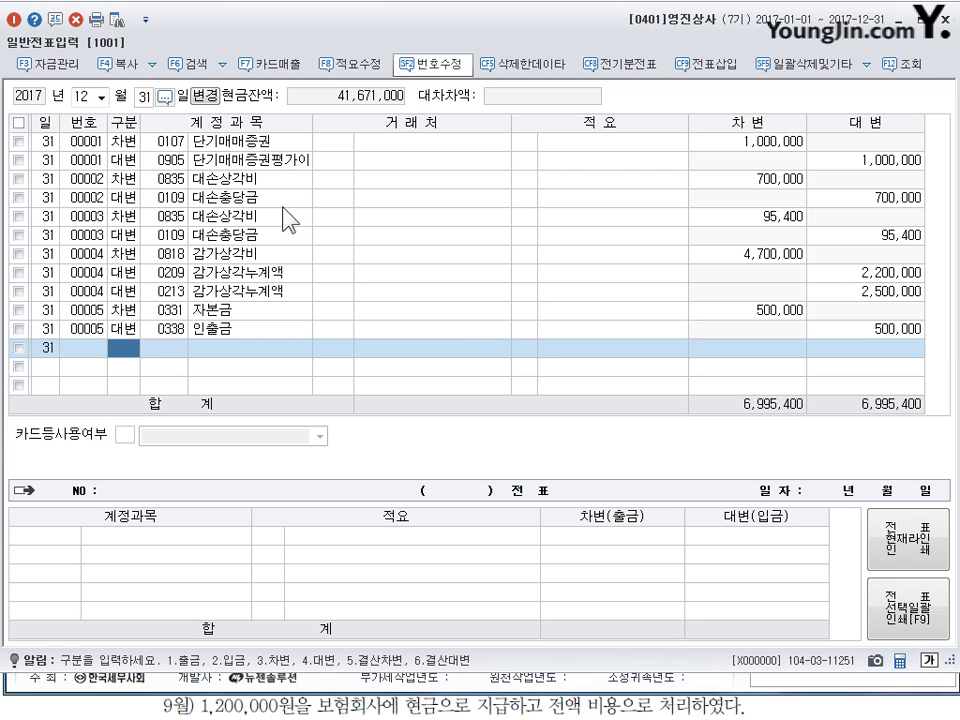
Step: Add a December 31 debit line for account 0116 미수수익 with an amount of 60,000 and no client
{"action": "key", "text": "3"}
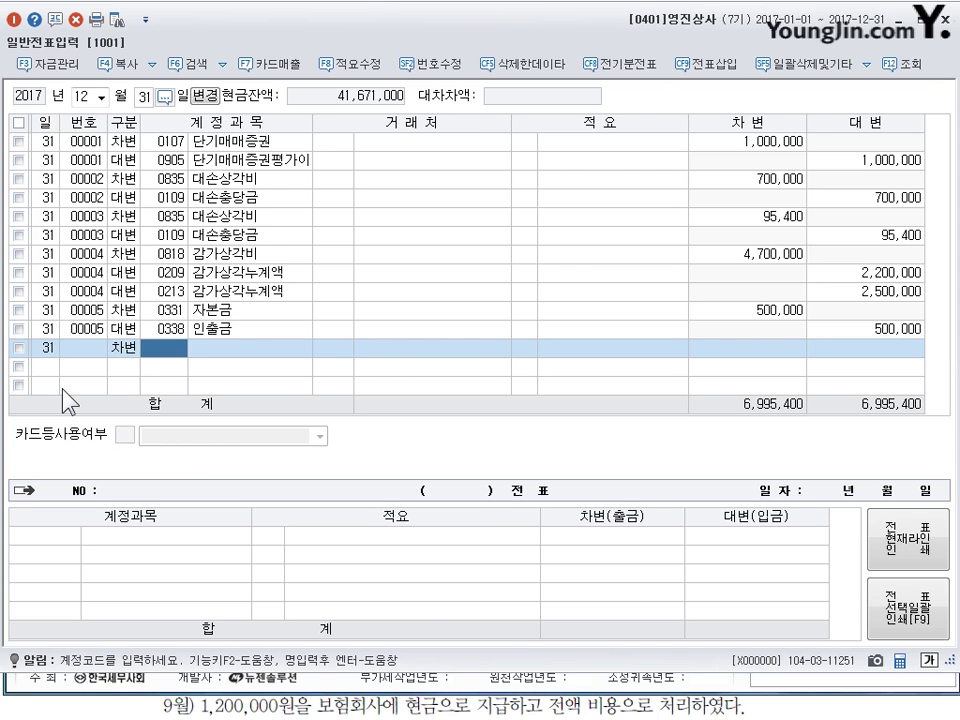
{"action": "type", "text": "116"}
{"action": "key", "text": "Return"}
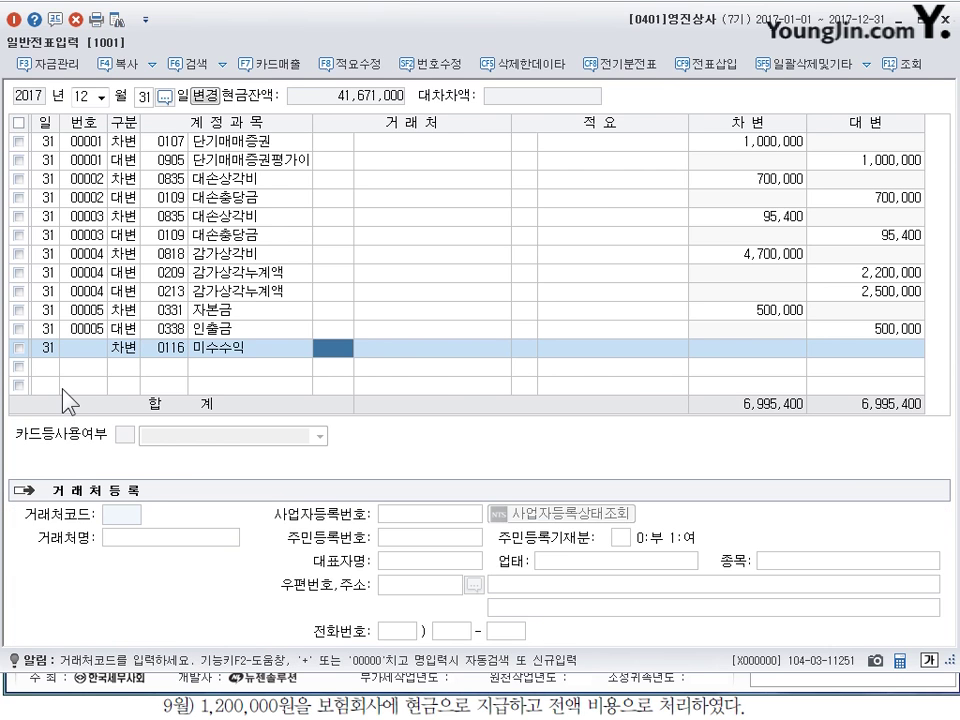
{"action": "key", "text": "Return"}
{"action": "key", "text": "Return"}
{"action": "type", "text": "60000"}
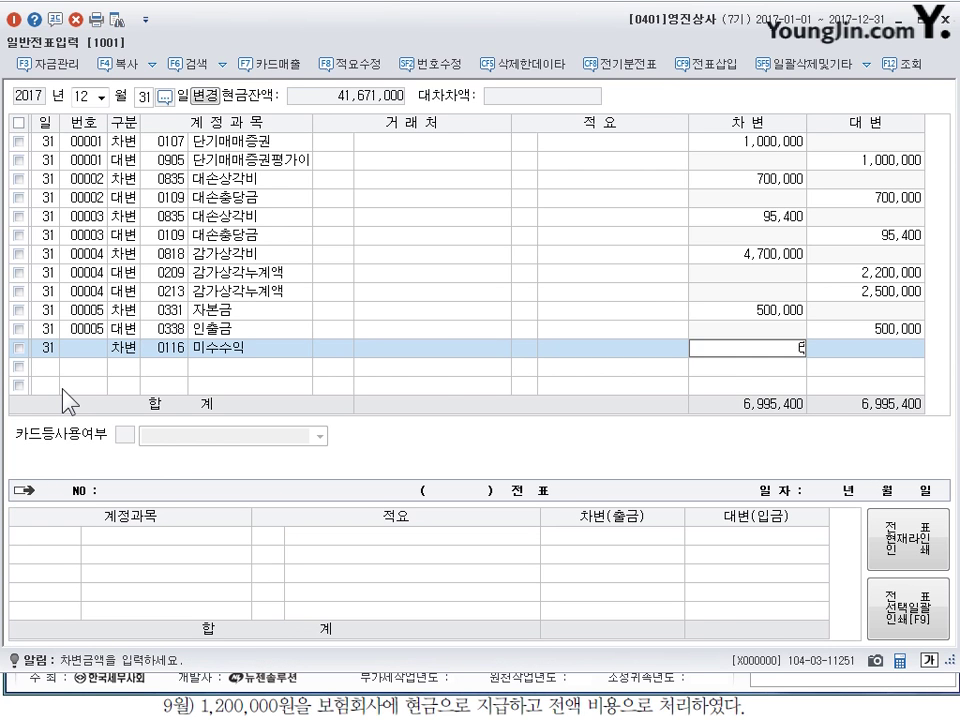
{"action": "key", "text": "Return"}
Step: Balance the 미수수익 debit with a credit line of 60,000 for account 0901 이자수익
{"action": "key", "text": "Left"}
{"action": "type", "text": "4"}
{"action": "type", "text": "901"}
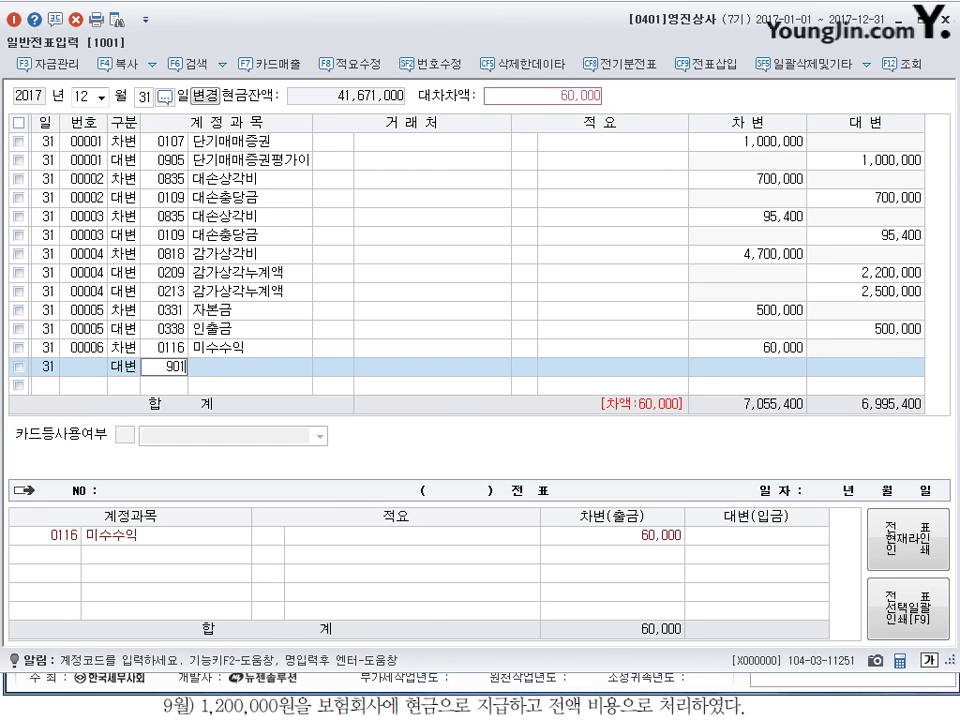
{"action": "key", "text": "Return"}
{"action": "key", "text": "Return"}
{"action": "key", "text": "Return"}
{"action": "key", "text": "Return"}
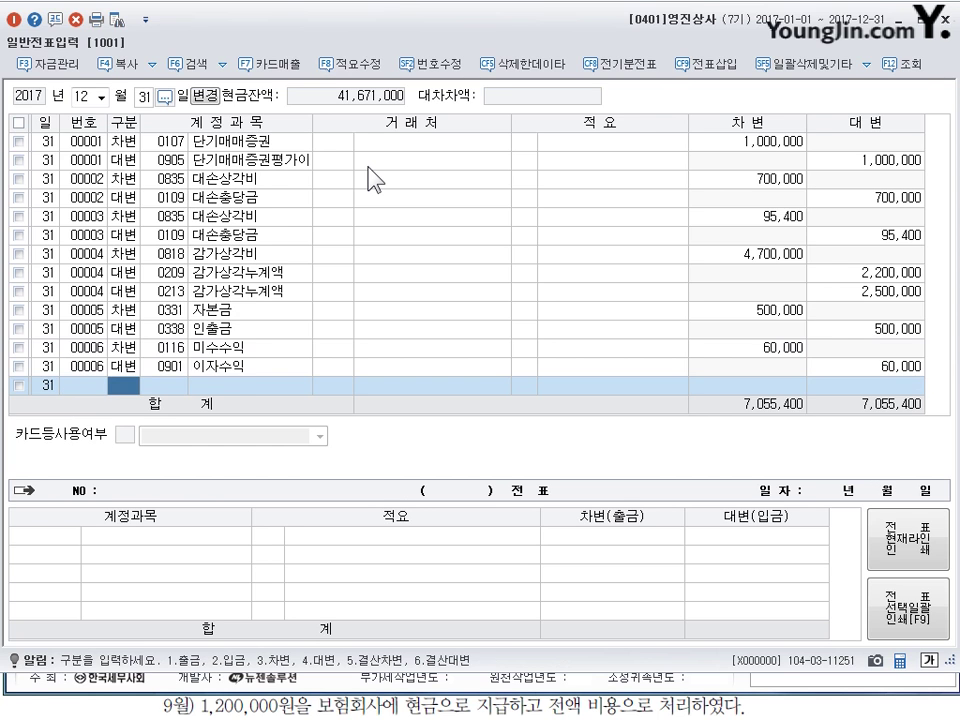
Step: Start a new December 31 voucher with a debit line of 2,700 for account 0951 이자비용
{"action": "type", "text": "3951"}
{"action": "key", "text": "Return"}
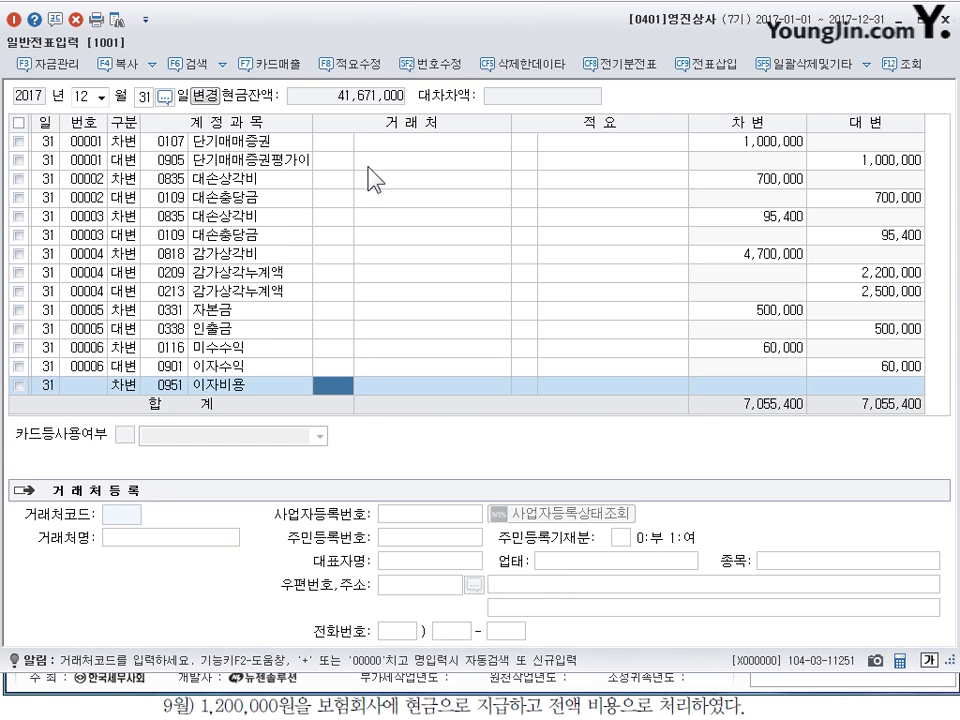
{"action": "key", "text": "Return"}
{"action": "key", "text": "Return"}
{"action": "type", "text": "2700"}
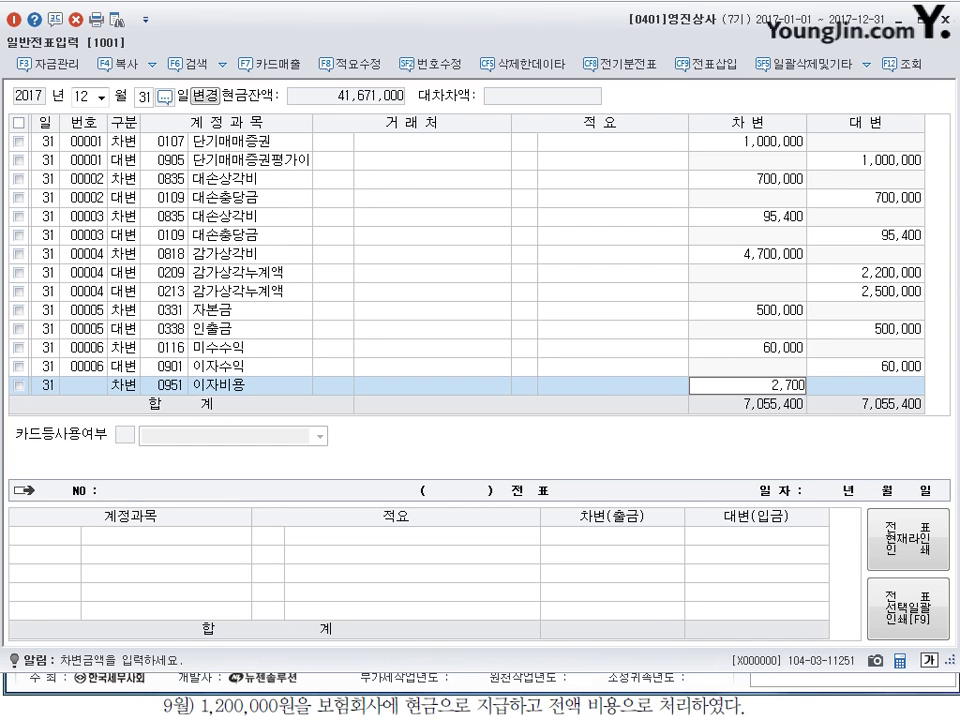
{"action": "key", "text": "Return"}
Step: Correct the debit amount of the 이자비용 line to 2,700,000
{"action": "key", "text": "Up"}
{"action": "key", "text": "Return"}
{"action": "key", "text": "Return"}
{"action": "type", "text": "2700000"}
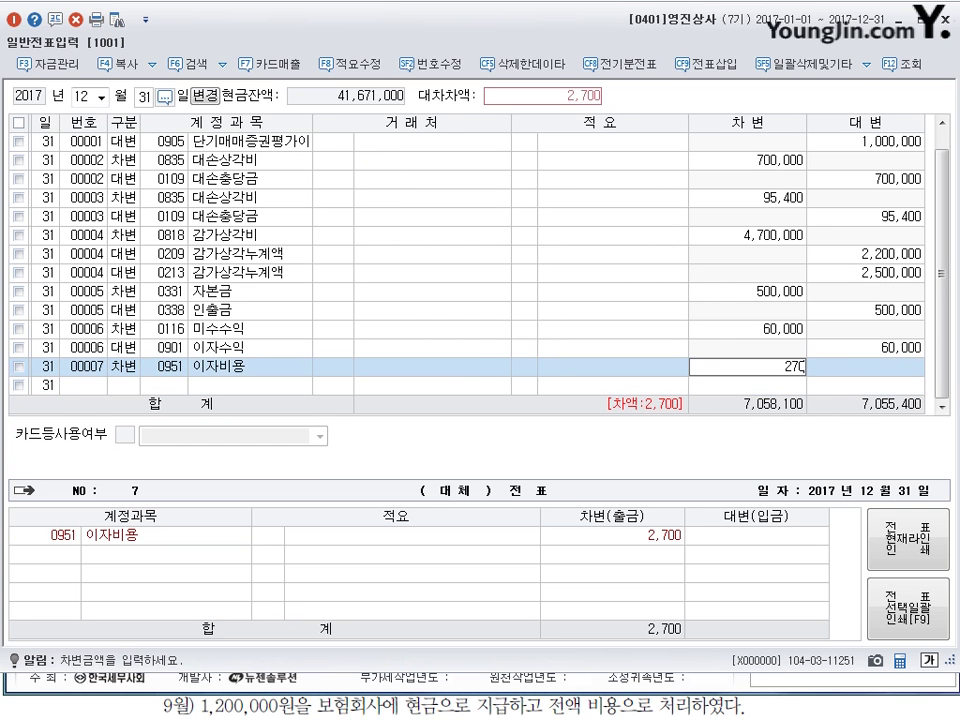
{"action": "key", "text": "Return"}
Step: Balance the 이자비용 debit with a credit line of 2,700,000 for account 0262 미지급비용
{"action": "key", "text": "4"}
{"action": "key", "text": "Return"}
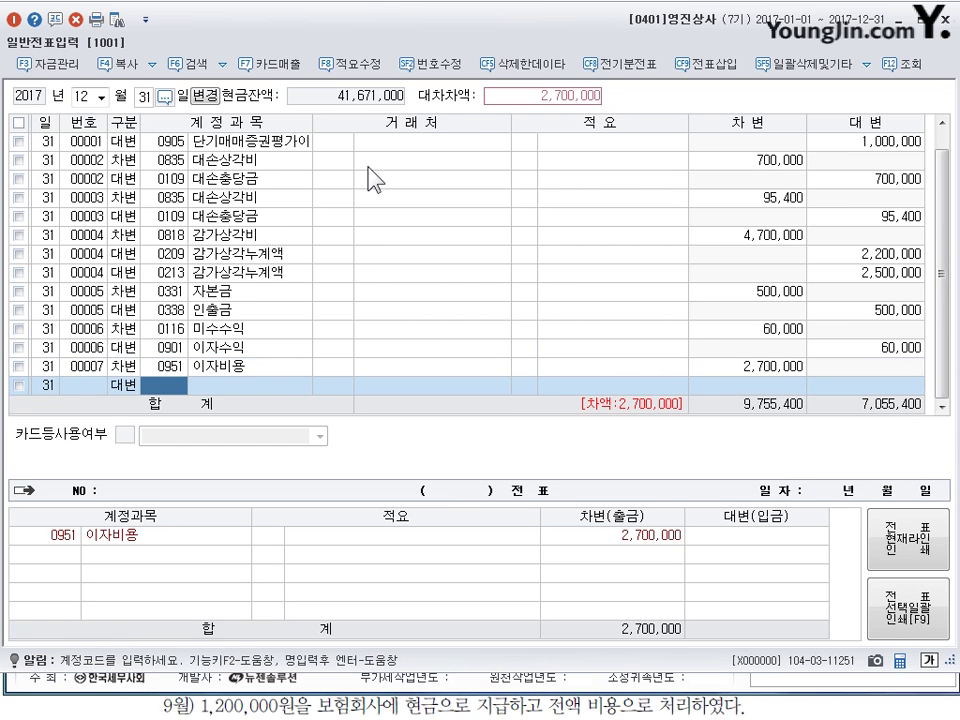
{"action": "type", "text": "262"}
{"action": "key", "text": "Return"}
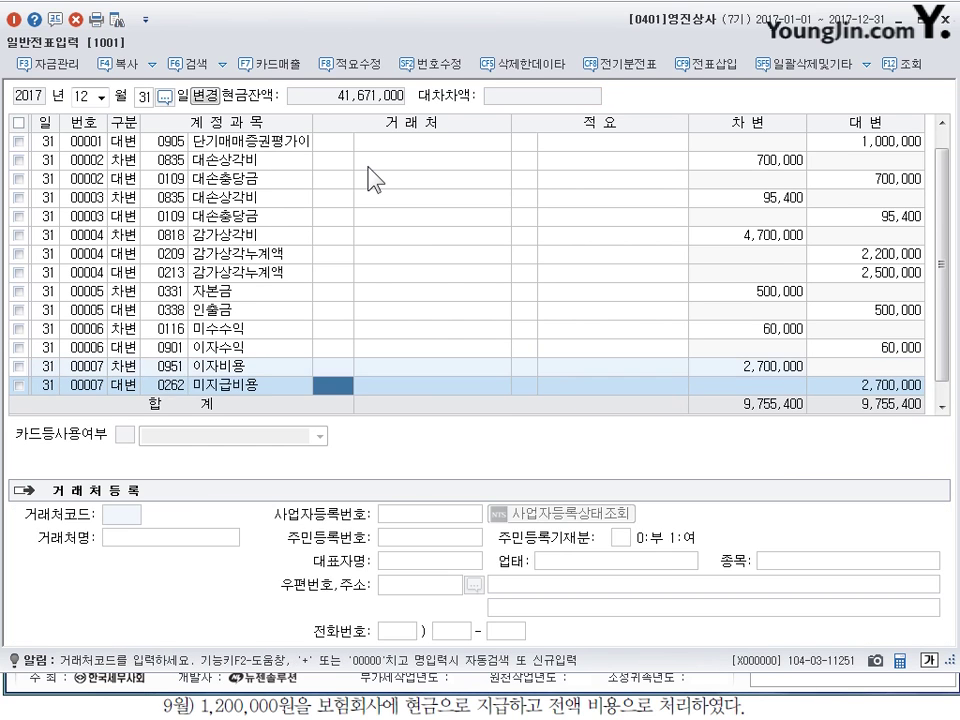
{"action": "key", "text": "Return"}
{"action": "key", "text": "Return"}
{"action": "key", "text": "Return"}
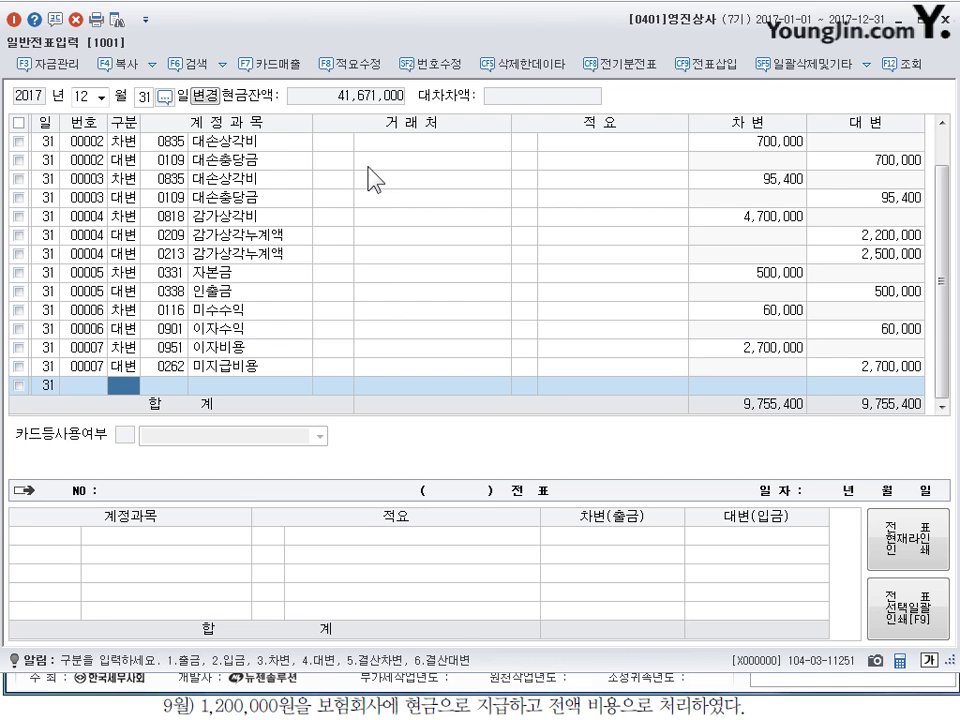